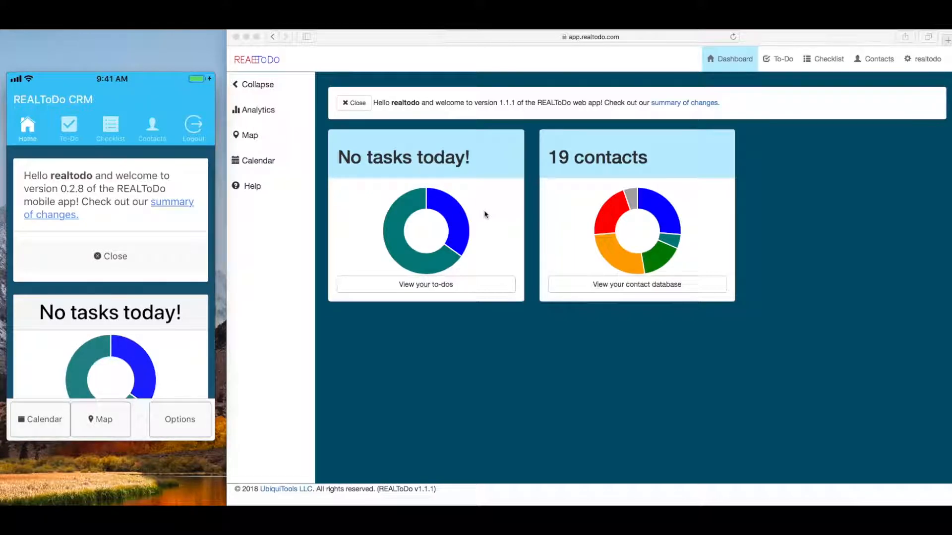
click(345, 160)
drag(476, 157, 350, 158)
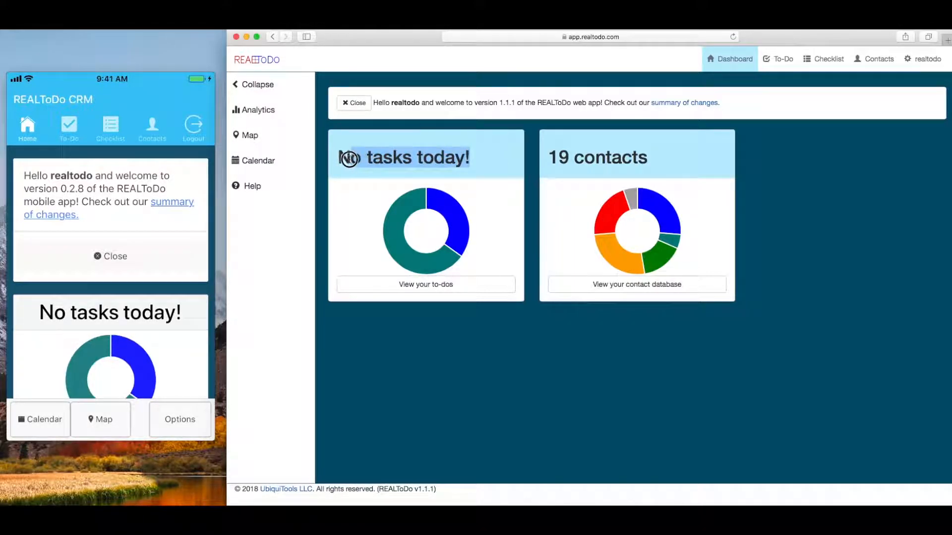
drag(547, 157, 653, 157)
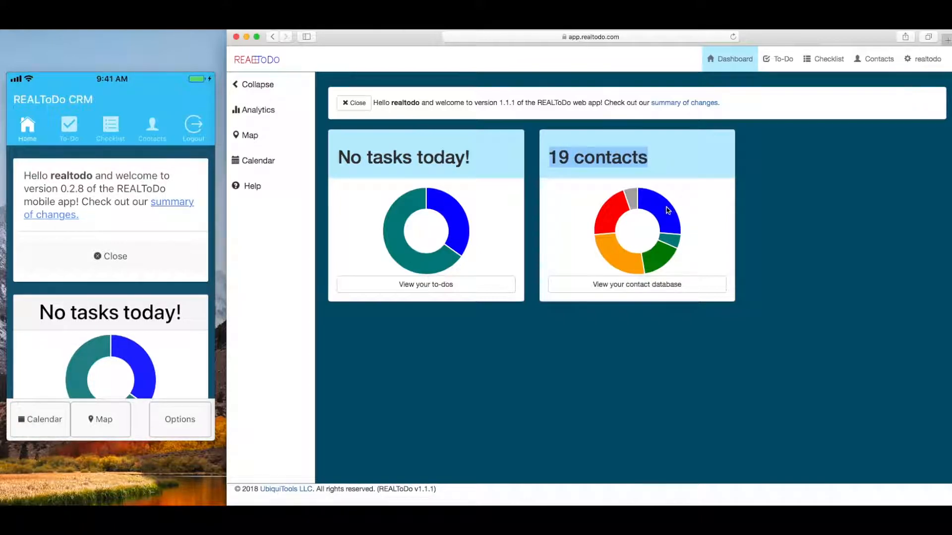
mouse_move(621, 257)
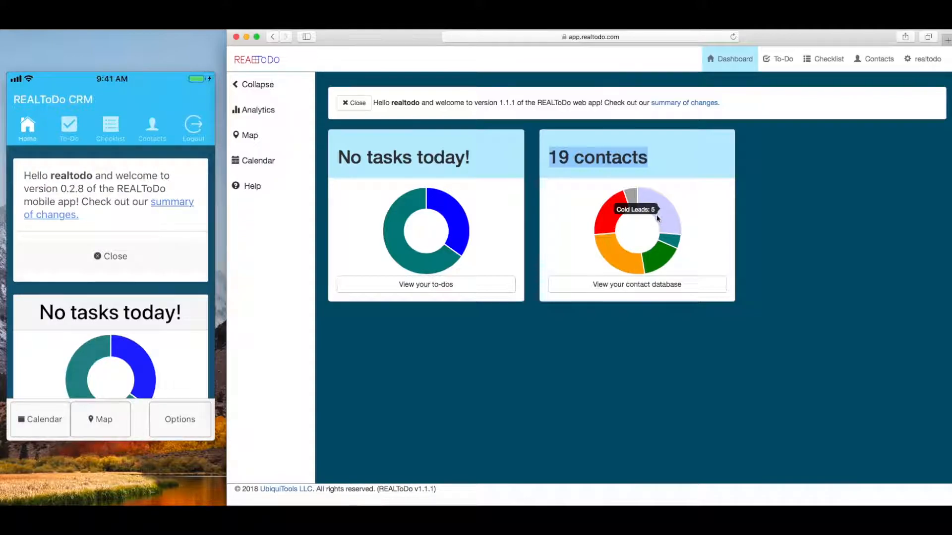
mouse_move(653, 248)
mouse_move(614, 220)
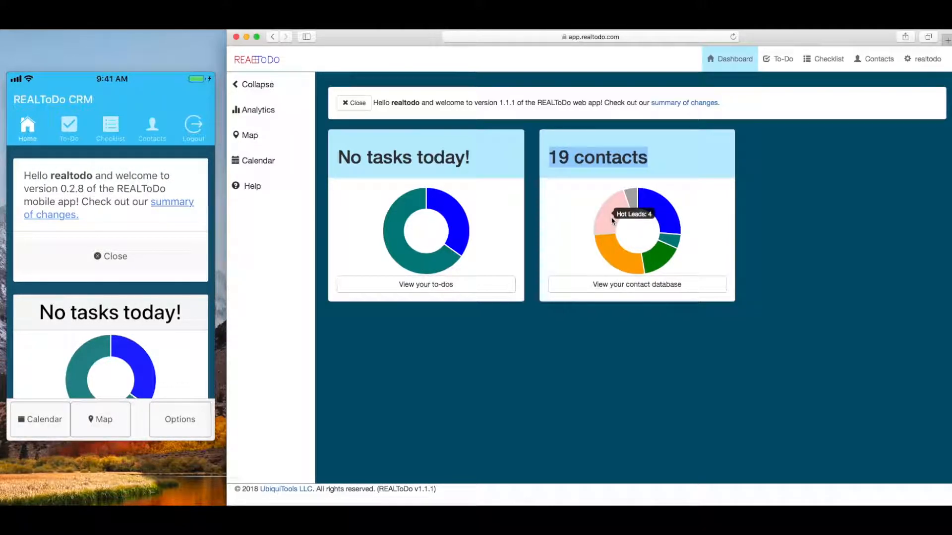
mouse_move(442, 205)
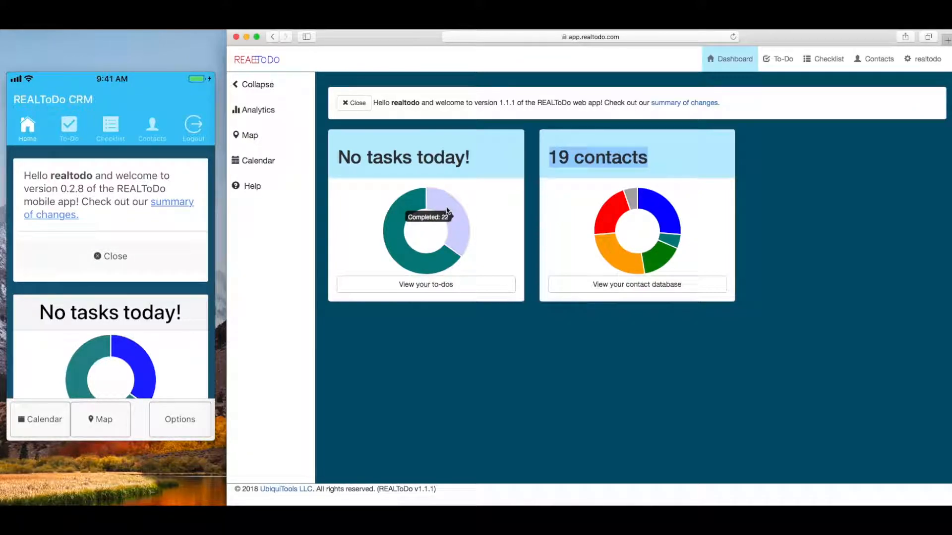
mouse_move(403, 245)
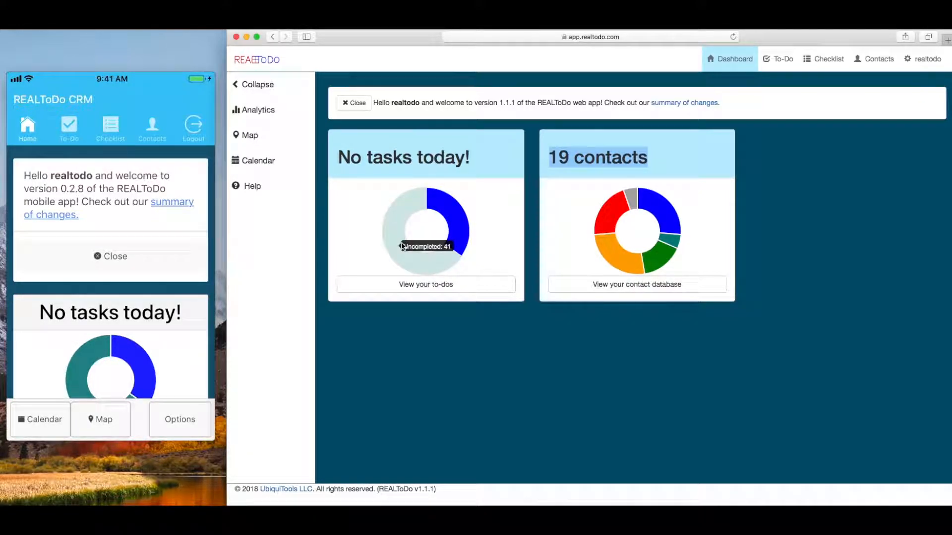
drag(339, 157, 475, 161)
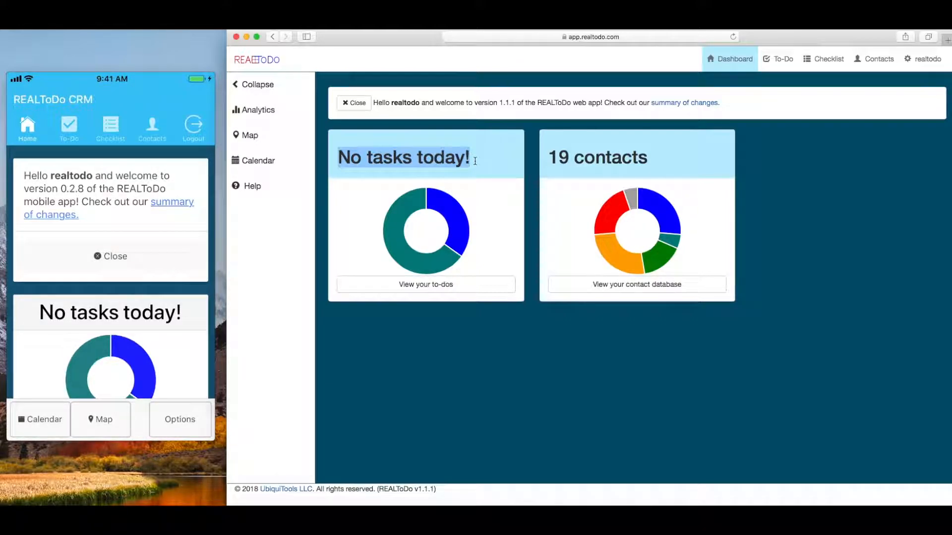
click(476, 161)
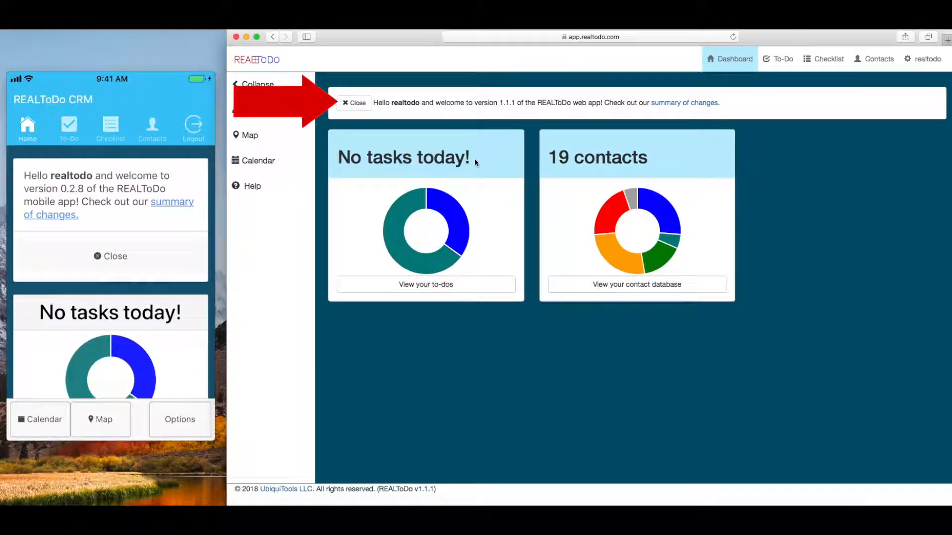
drag(482, 102, 571, 103)
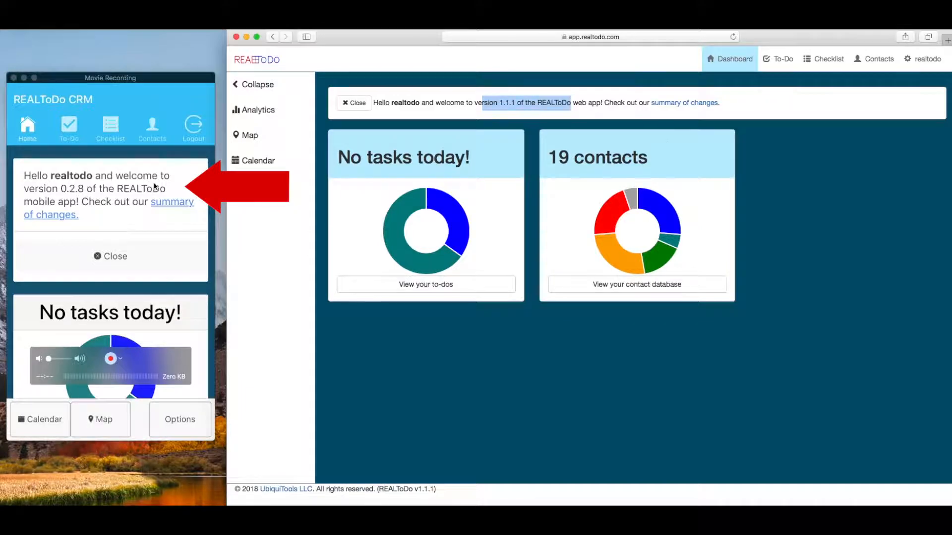
Dismiss the welcome message highlight and go to the Checklist page.
click(612, 113)
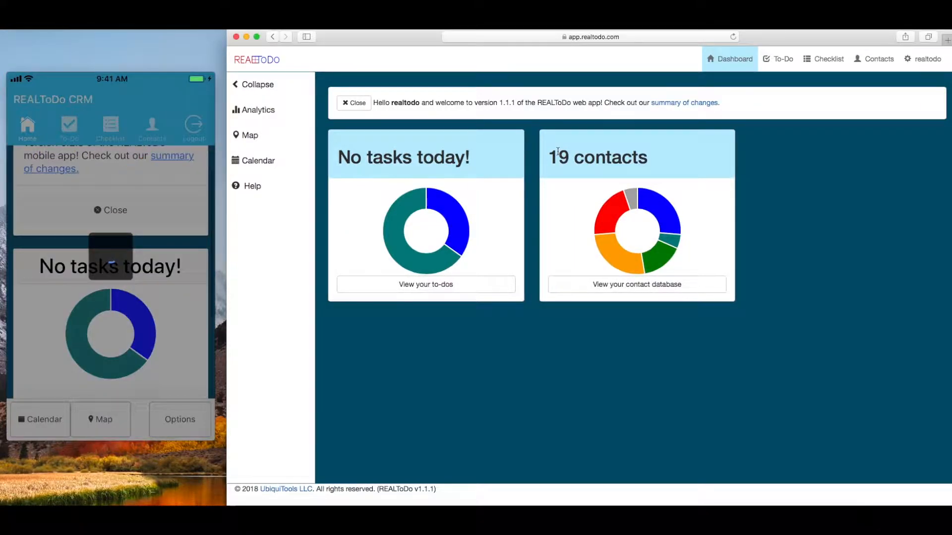
click(824, 59)
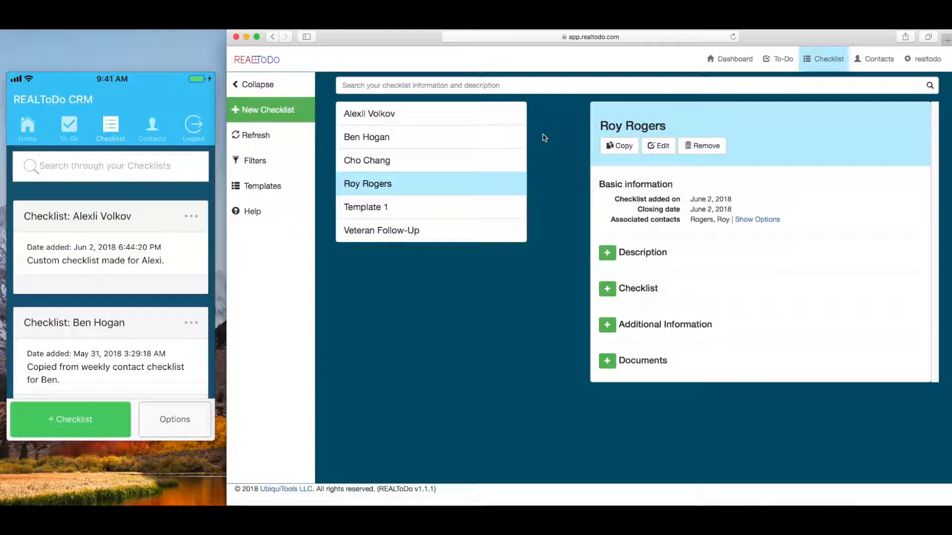
click(490, 147)
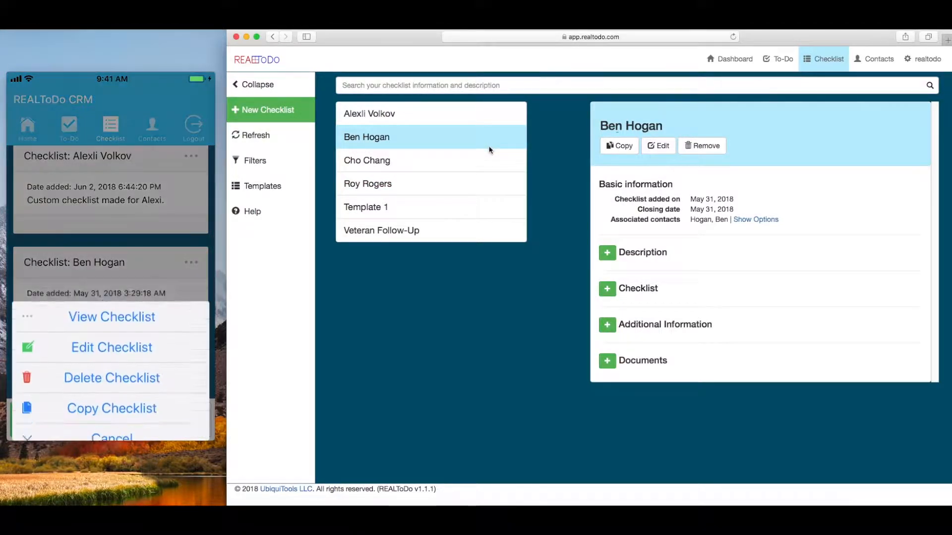
click(607, 289)
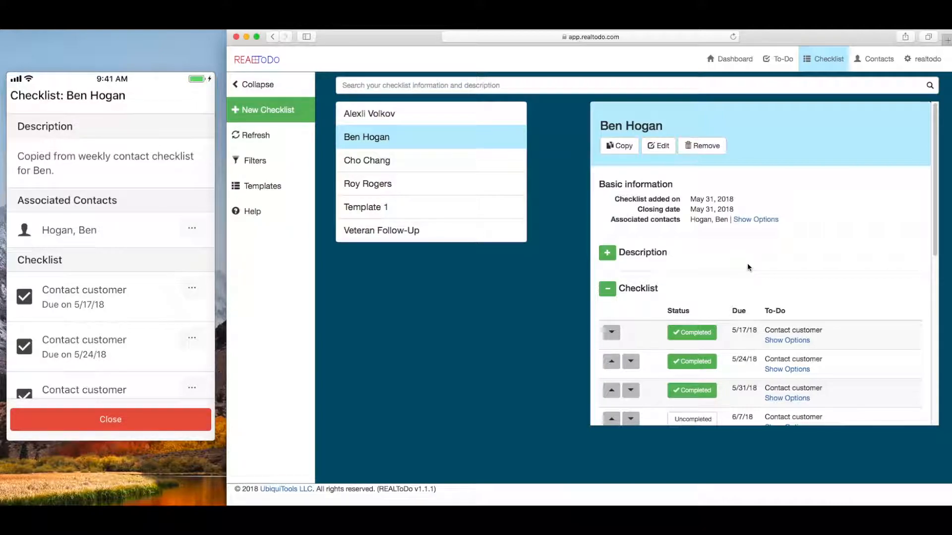
scroll(727, 293, down, 1)
scroll(727, 293, down, 2)
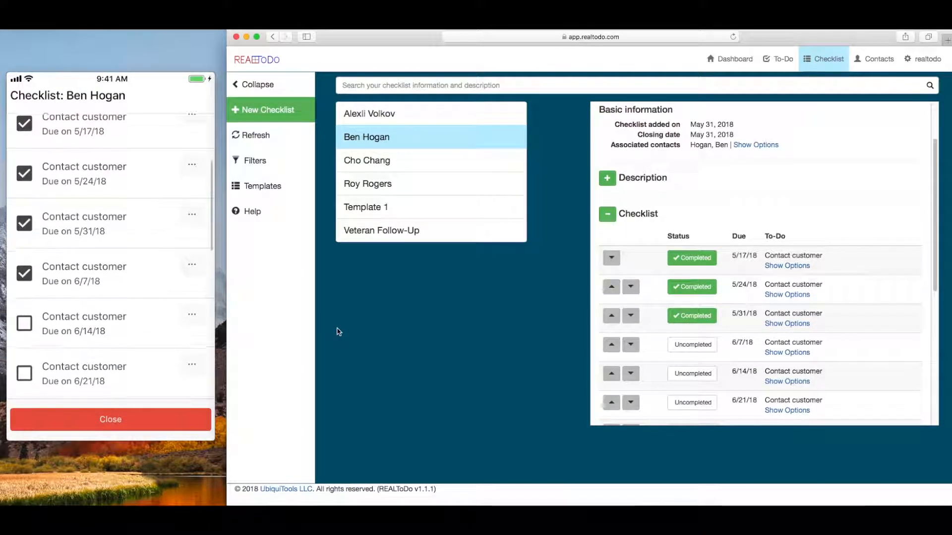
scroll(717, 339, down, 1)
scroll(717, 338, down, 1)
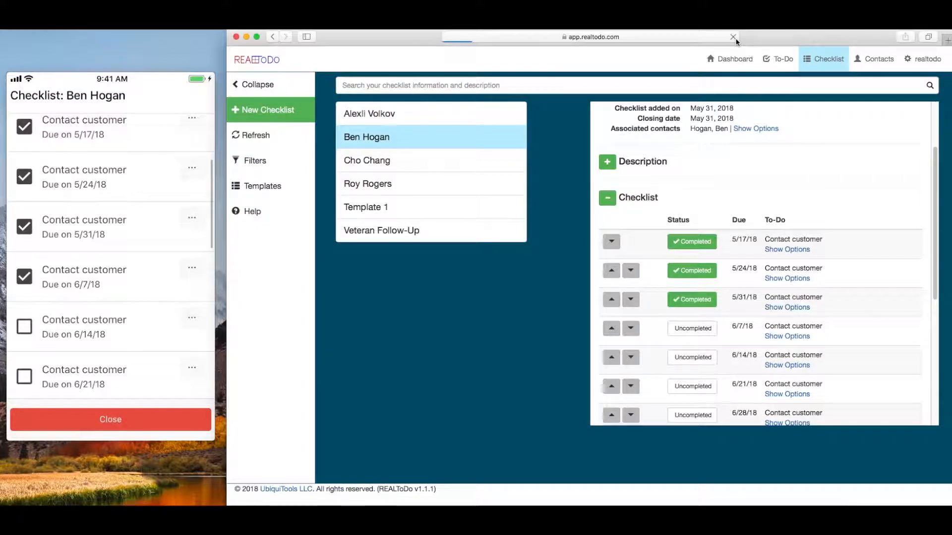
click(446, 184)
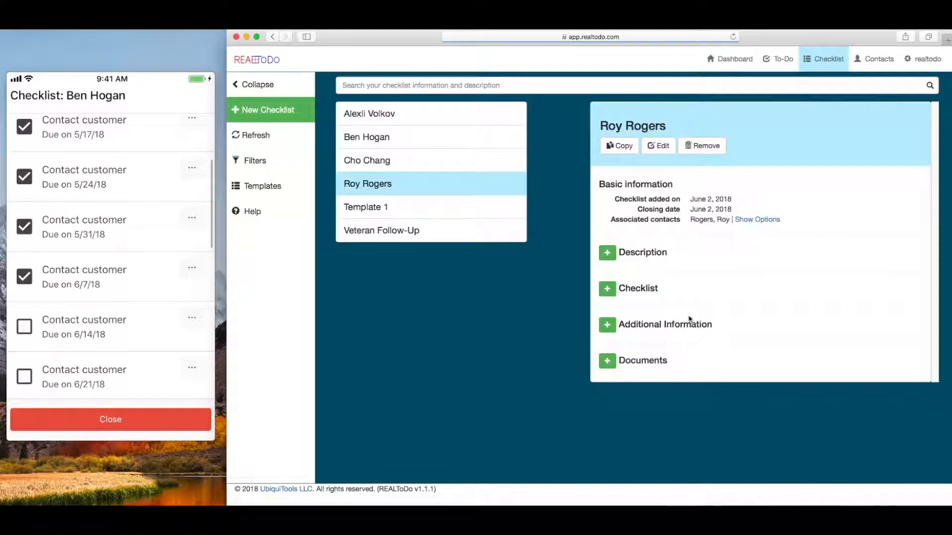
click(440, 145)
scroll(715, 282, down, 5)
scroll(713, 267, up, 5)
scroll(716, 278, down, 4)
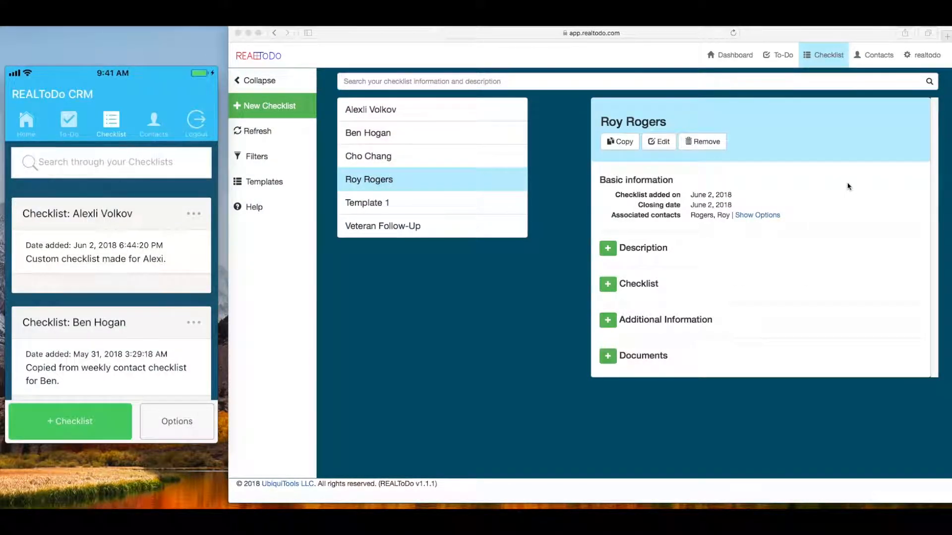
Start a checklist titled 'New Template', closing 06/01/2018, described 'This is a new template'.
click(290, 107)
click(535, 210)
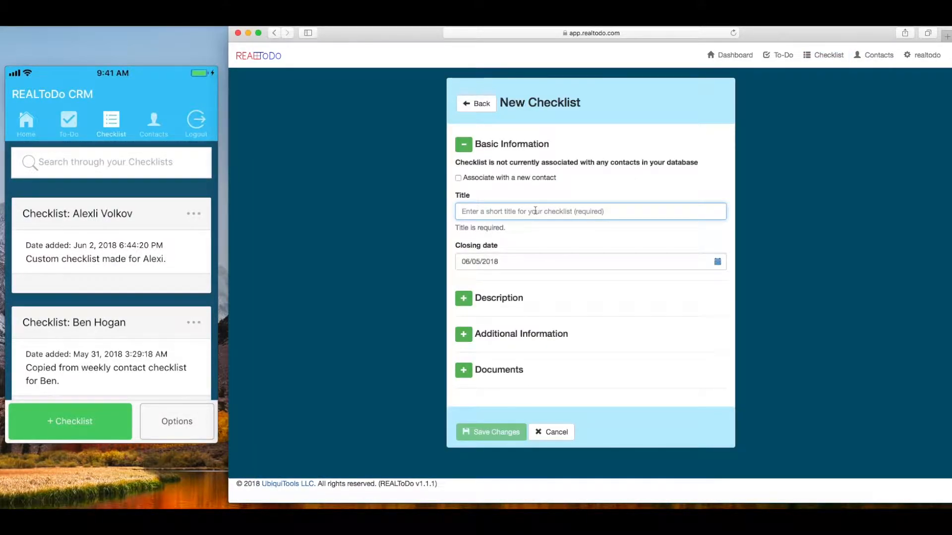
text(New Template)
click(538, 248)
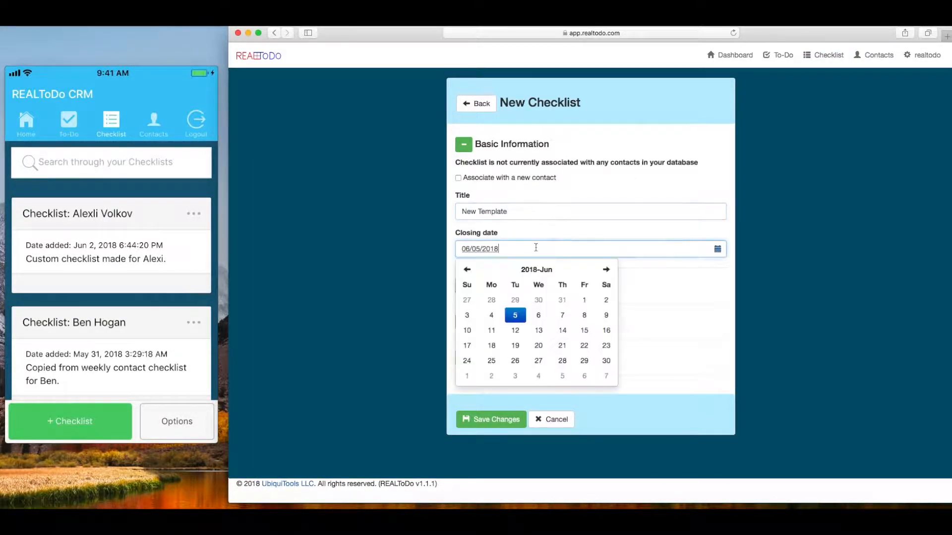
click(583, 302)
click(645, 234)
click(463, 285)
click(502, 304)
text(This is a new template)
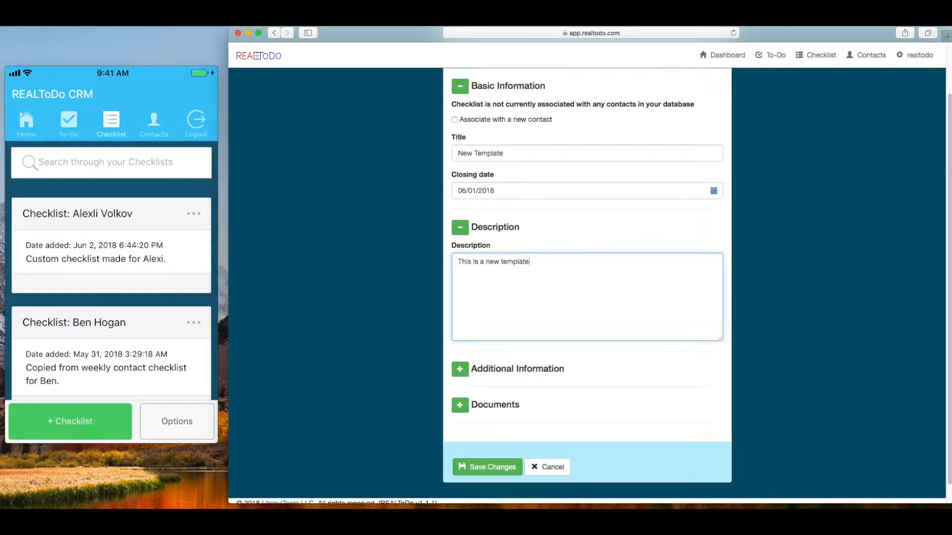
Fill in the listing agent, buyer agent, home inspector and title company names, then save.
click(496, 369)
scroll(587, 297, down, 2)
click(504, 350)
text(Sameise G)
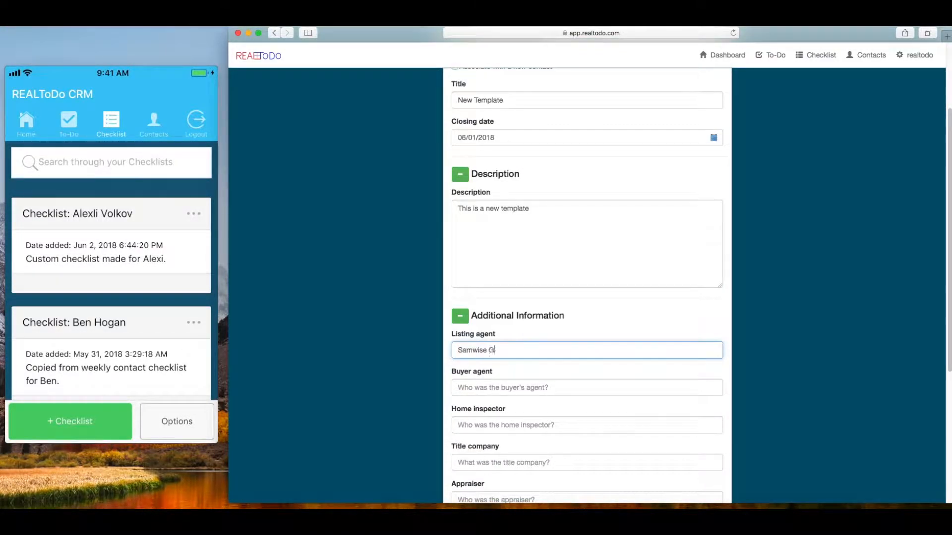
text(amgee)
key(Tab)
text(Frodo Baggins)
key(Tab)
text(Bilbo Baggins)
key(Tab)
text(Gandalf)
scroll(506, 451, down, 5)
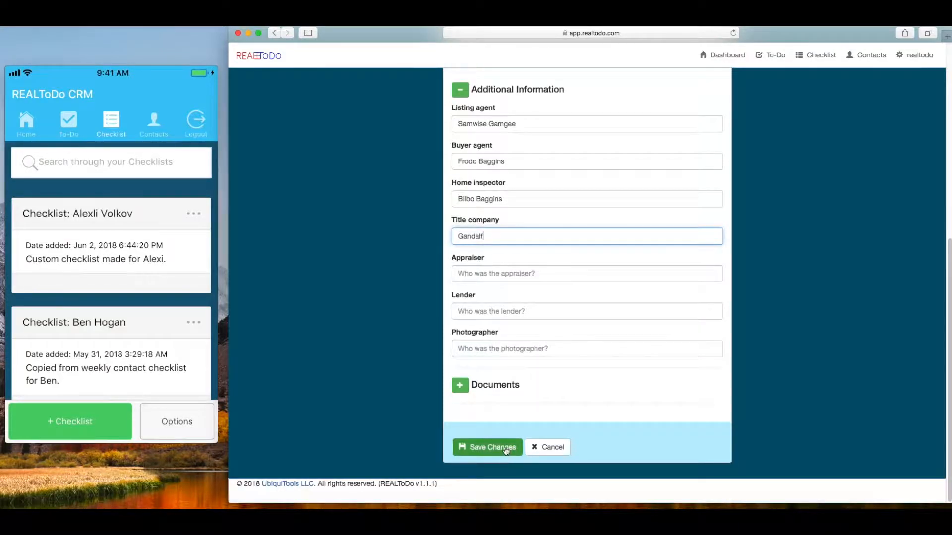
click(506, 448)
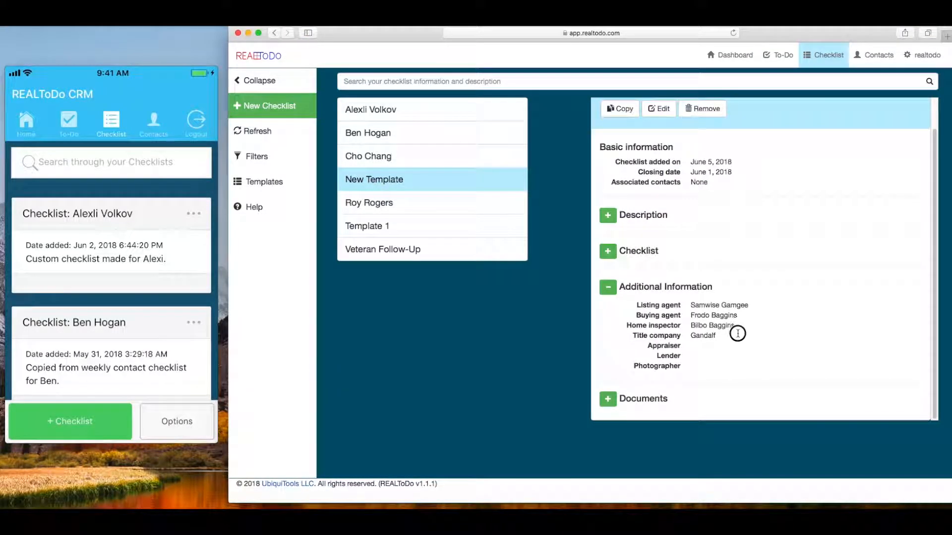
Add a welcome-to-the-Shire to-do to the New Template checklist.
click(608, 320)
click(609, 281)
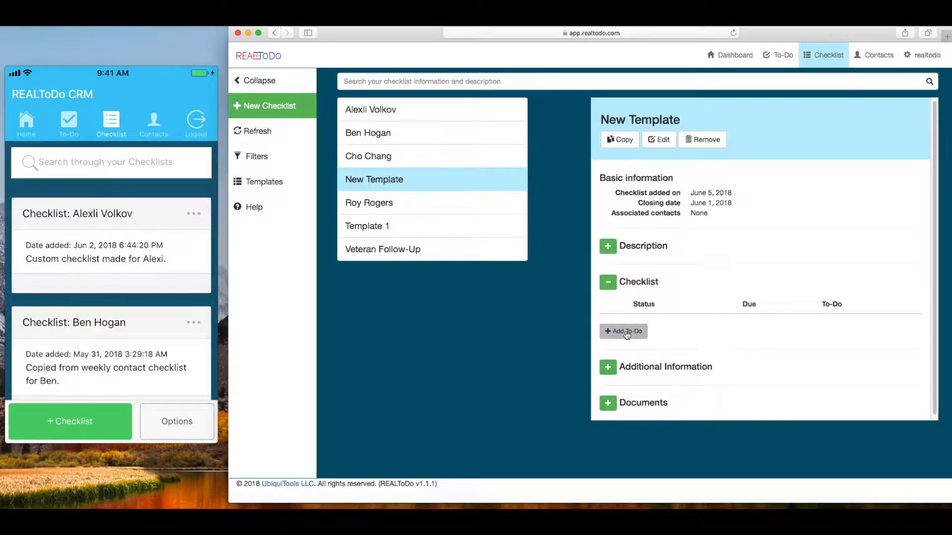
click(626, 332)
click(471, 208)
click(601, 247)
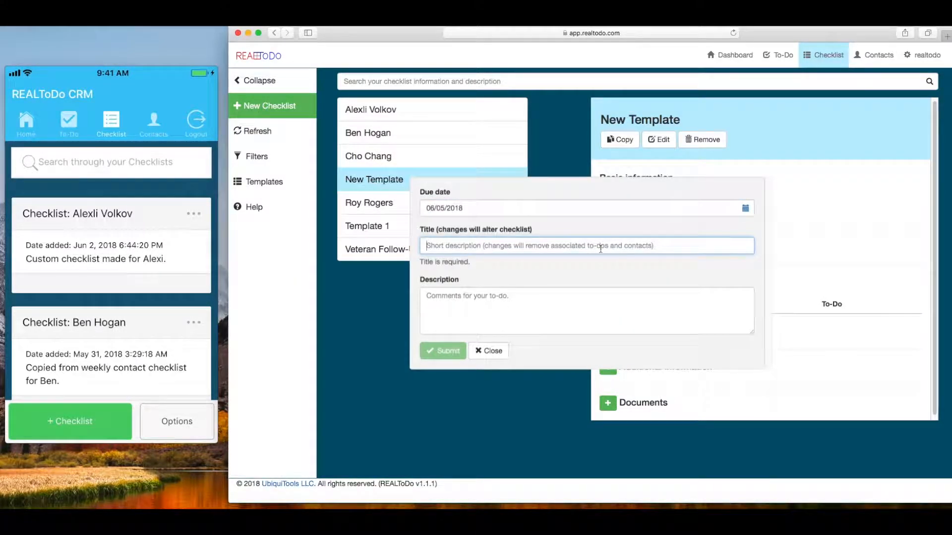
text(Welcome Gandalf to the Shire)
click(447, 345)
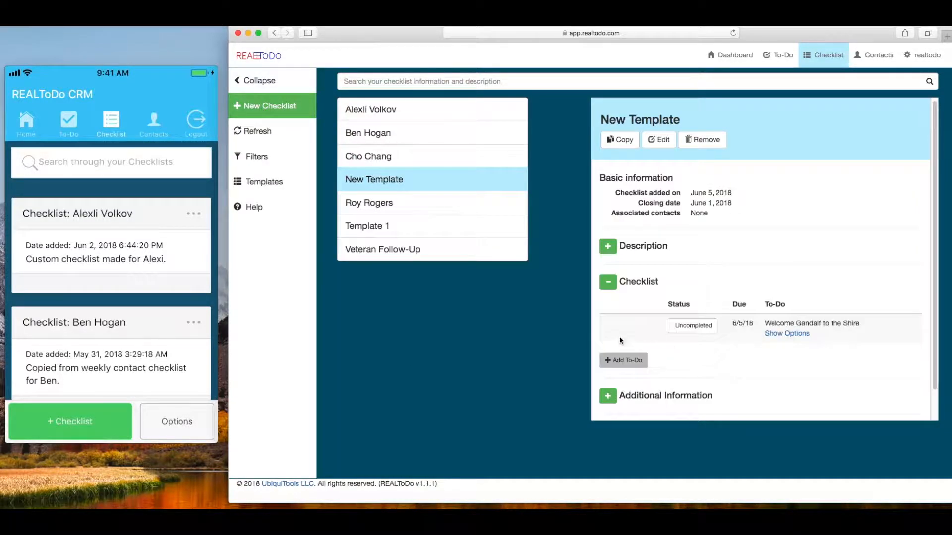
Add a second to-do titled 'Leave the Shire because Nazgul'.
click(619, 361)
text(Leave )
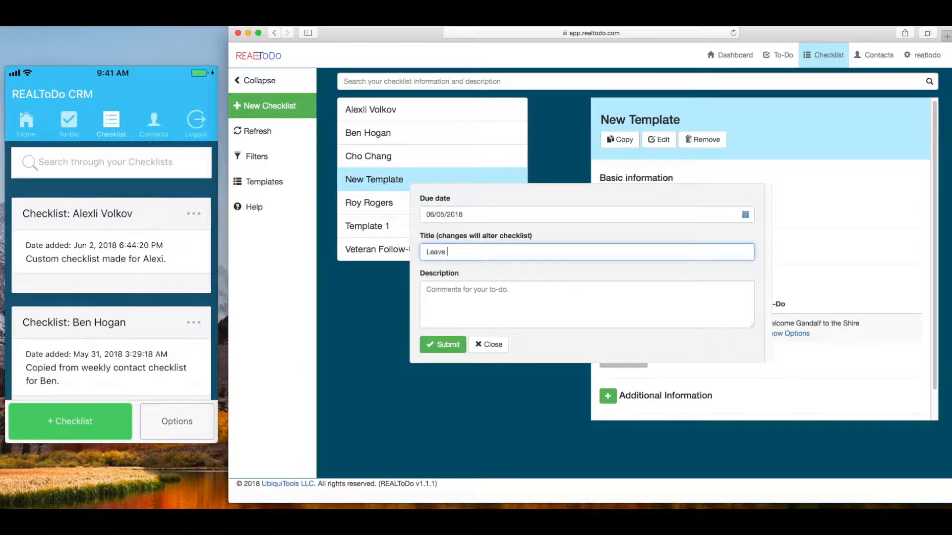
text(the Shire because Nazgul)
key(Return)
click(624, 361)
Mark the first three to-dos, through 'Steal carrots', as Completed.
text(Steal carrots)
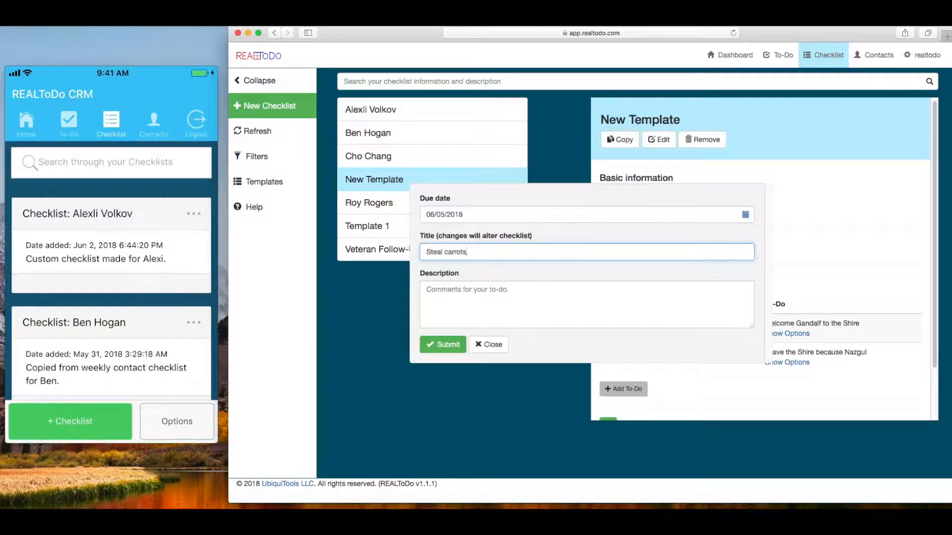
click(455, 341)
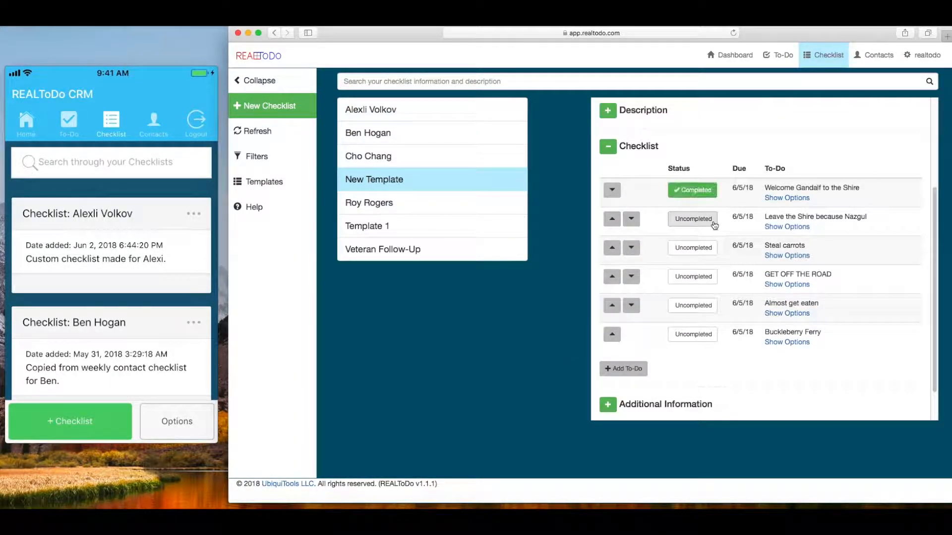
click(714, 226)
click(709, 248)
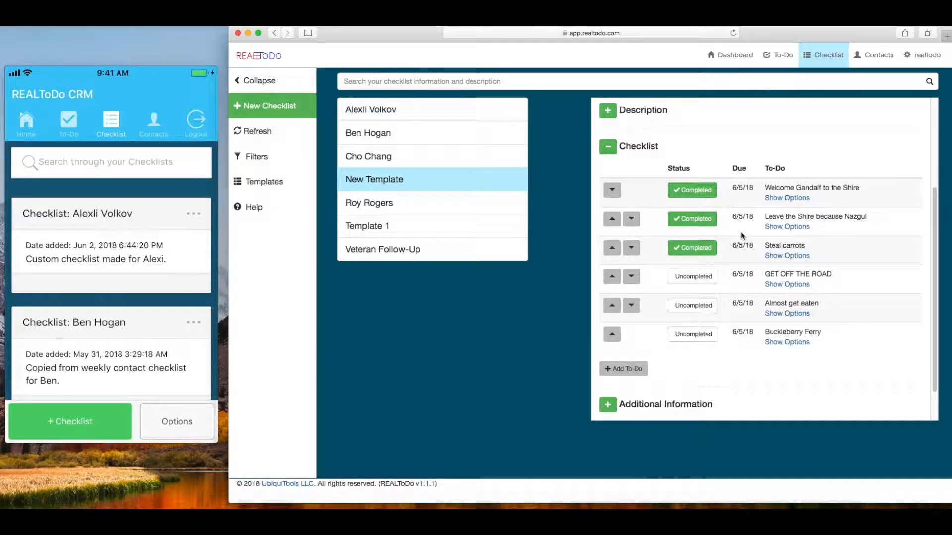
Begin copying New Template with a start date of 06/08/2018.
scroll(741, 236, up, 5)
click(627, 143)
click(541, 233)
click(548, 299)
click(617, 267)
Name the copy 'Copy of New Template', associate it with a contact, and create it.
text(Copy of Template)
double_click(466, 276)
text(New Template)
click(423, 298)
click(471, 303)
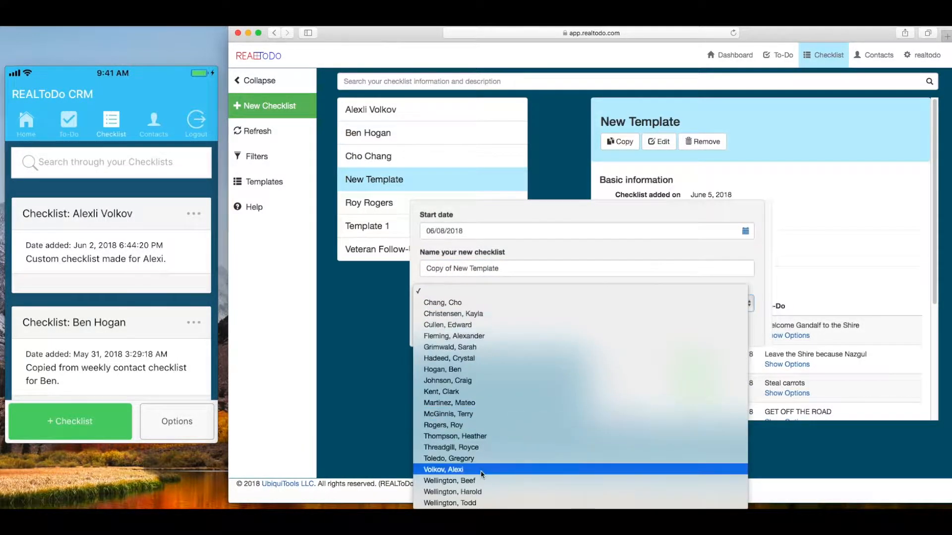
click(461, 481)
click(441, 327)
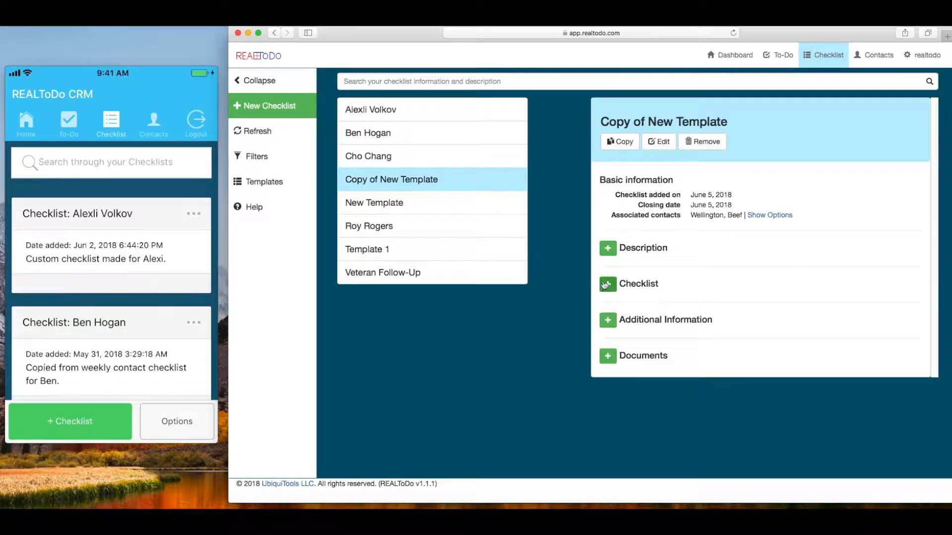
Expand and collapse the copy's to-do table to review its items.
click(604, 287)
scroll(696, 287, down, 5)
click(607, 167)
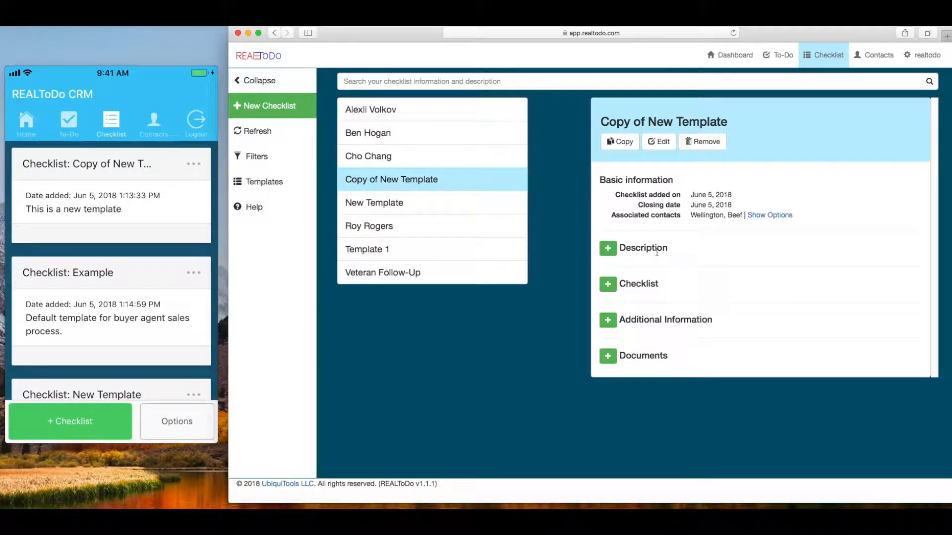
Reload the checklists and expand the Example checklist's to-dos.
click(733, 33)
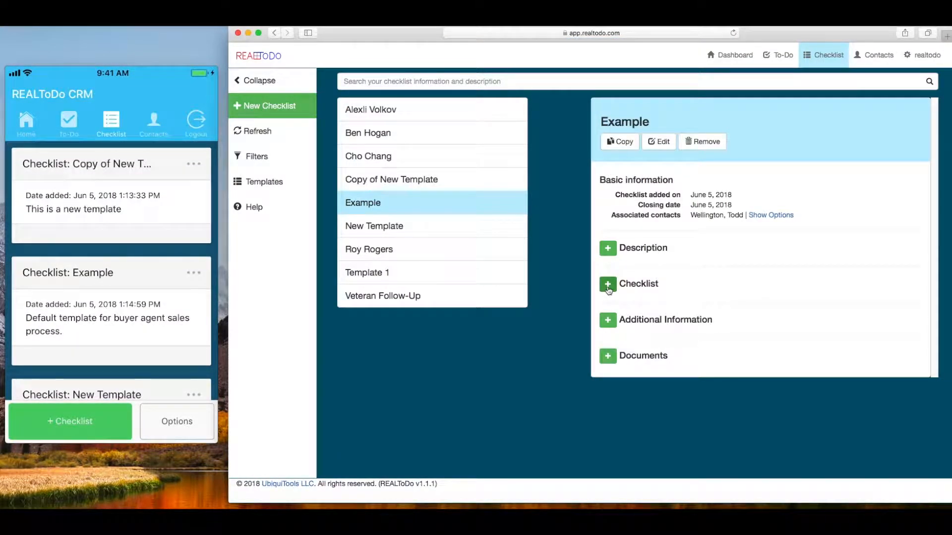
click(608, 284)
scroll(631, 271, down, 10)
scroll(809, 199, down, 8)
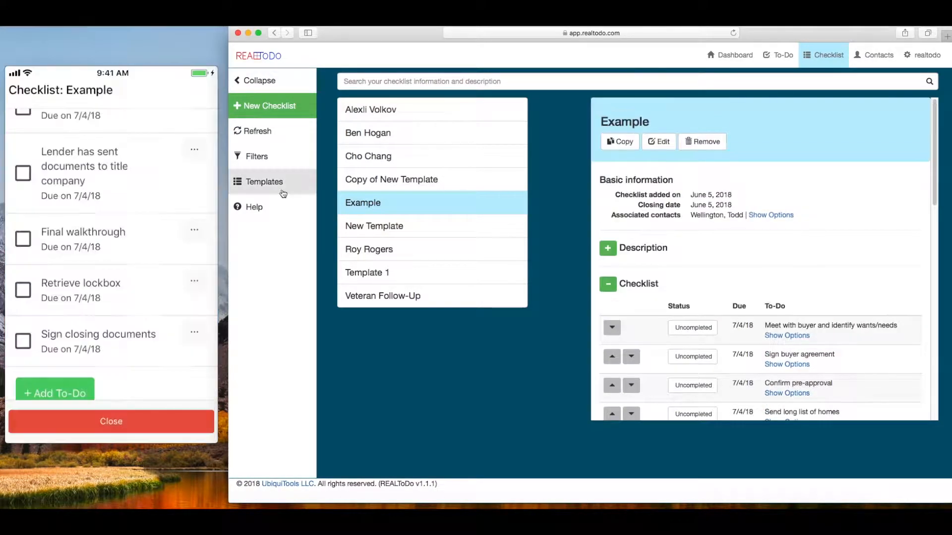
Create 'Weekly Example' from the Weekly Contact template, starting 07/02/2018.
click(282, 191)
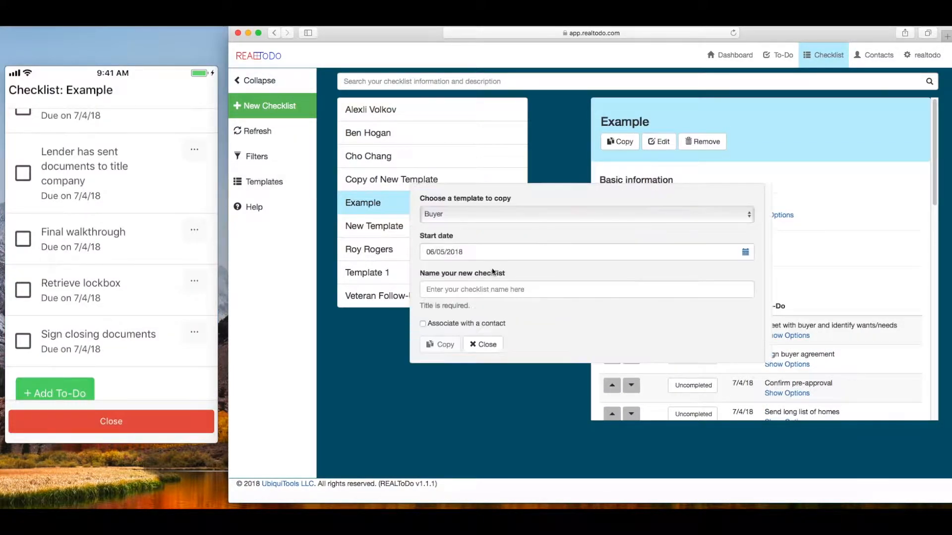
click(476, 215)
click(449, 238)
click(496, 252)
click(571, 272)
click(453, 303)
click(607, 296)
text(W)
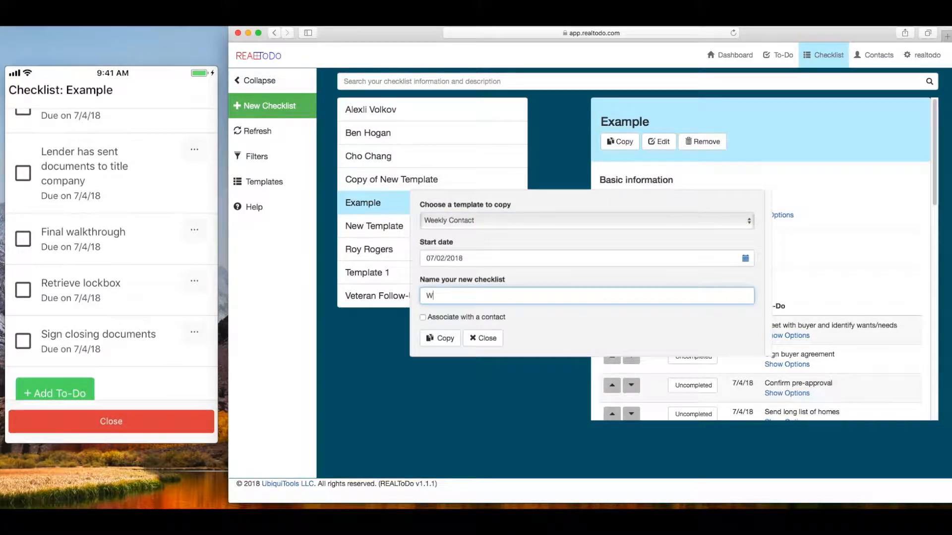
click(445, 340)
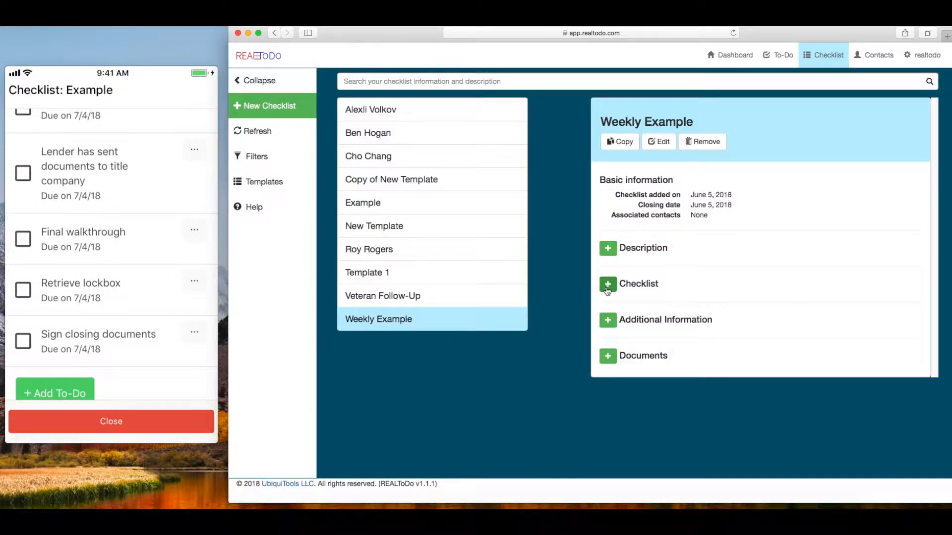
Open the Veteran Follow-Up checklist.
scroll(754, 302, down, 5)
scroll(754, 302, up, 1)
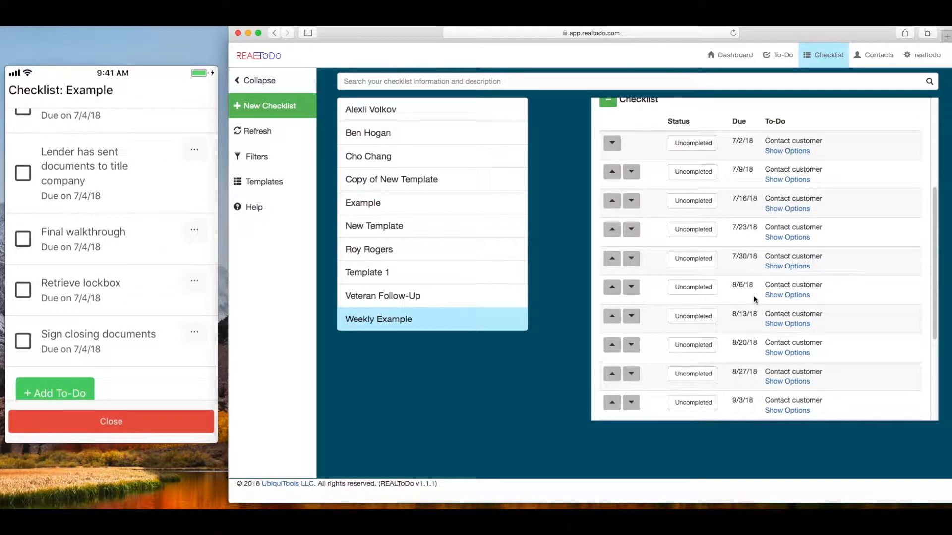
click(458, 297)
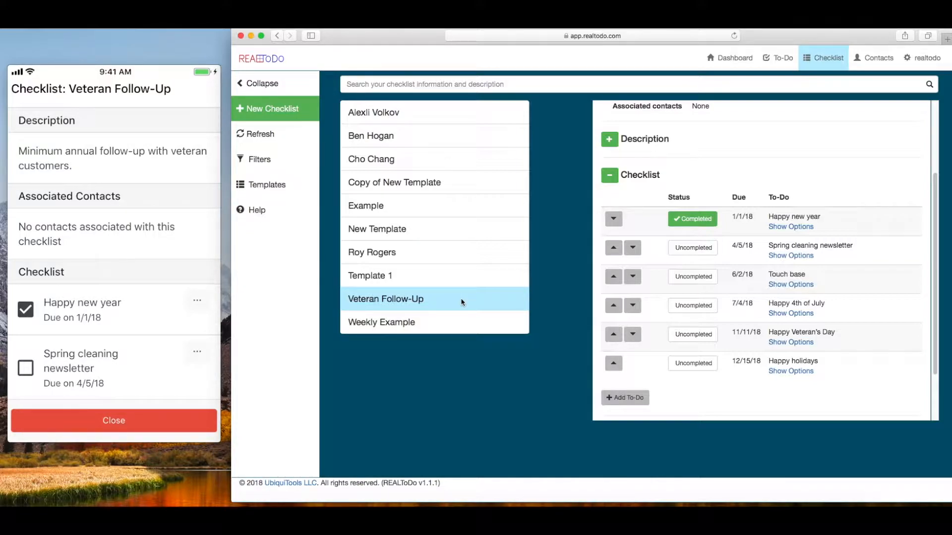
Clear an accidental text selection on the Veteran Follow-Up page.
drag(841, 343, 767, 332)
click(800, 334)
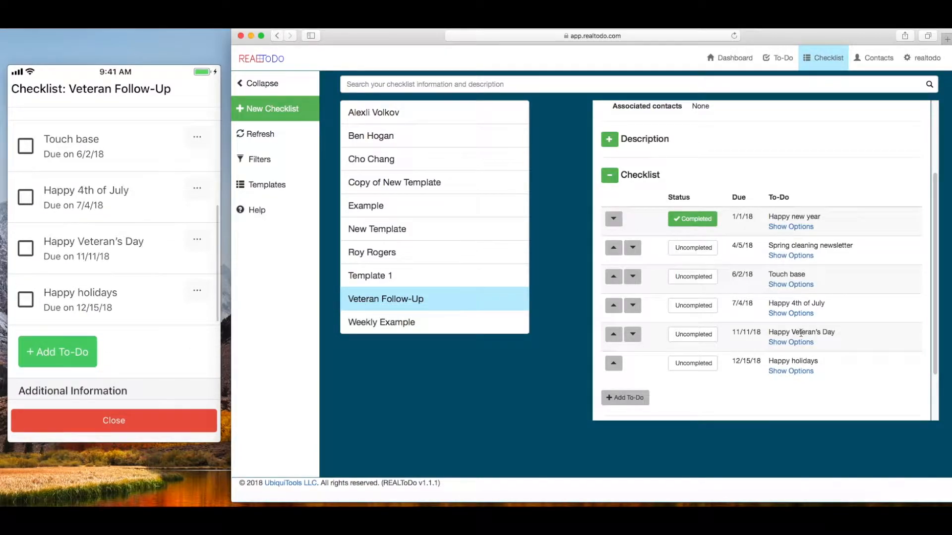
scroll(713, 312, up, 3)
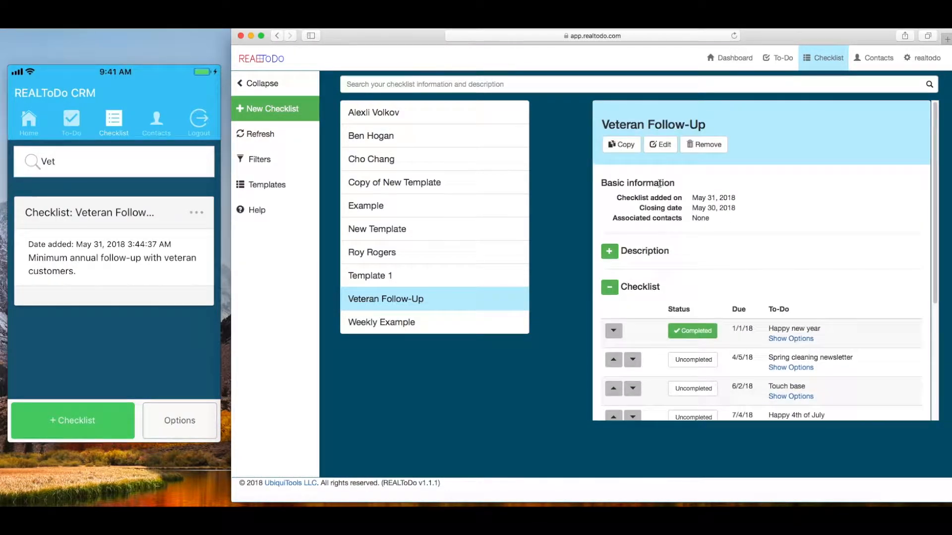
Copy Veteran Follow-Up as 'Copy of Veteran Checklist' linked to a contact, and expand its to-dos.
click(621, 144)
text(Copy of)
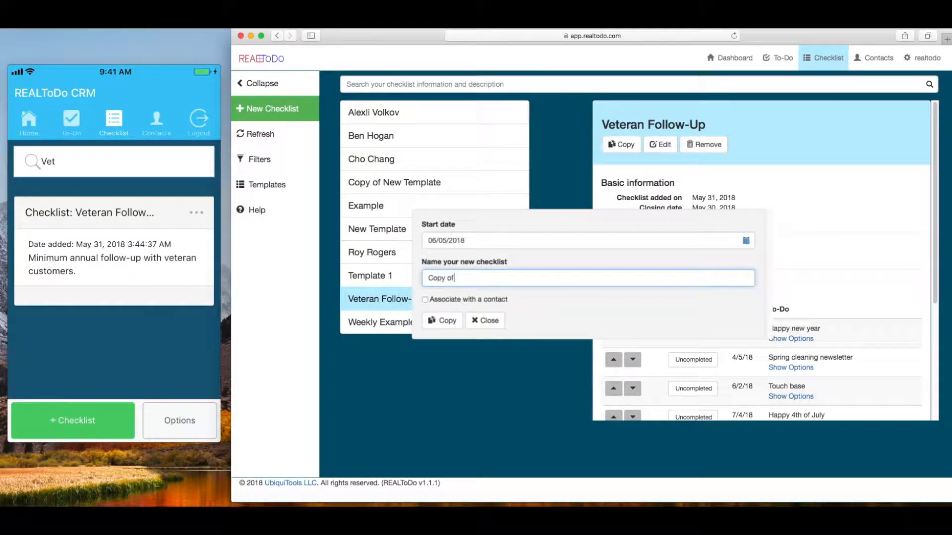
text( Veteran Checklist)
click(425, 300)
click(476, 303)
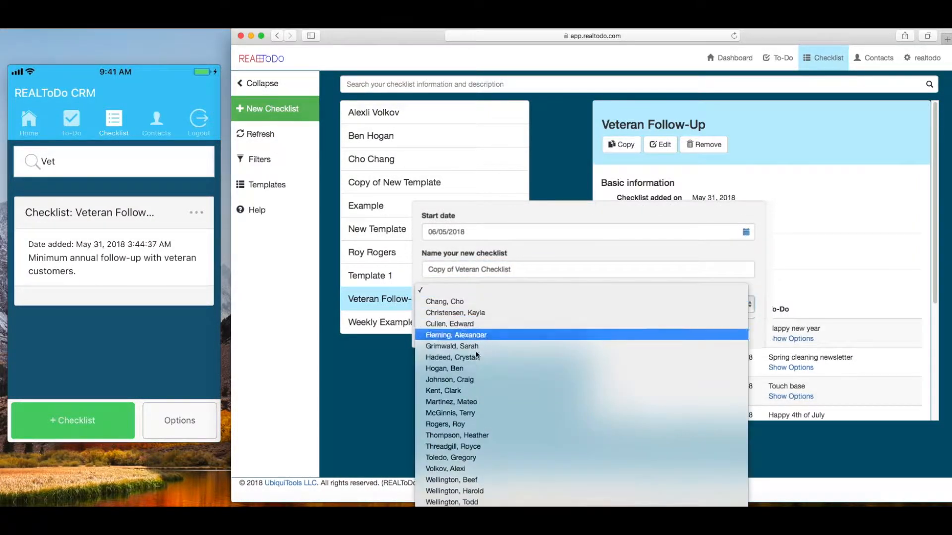
click(488, 500)
click(451, 328)
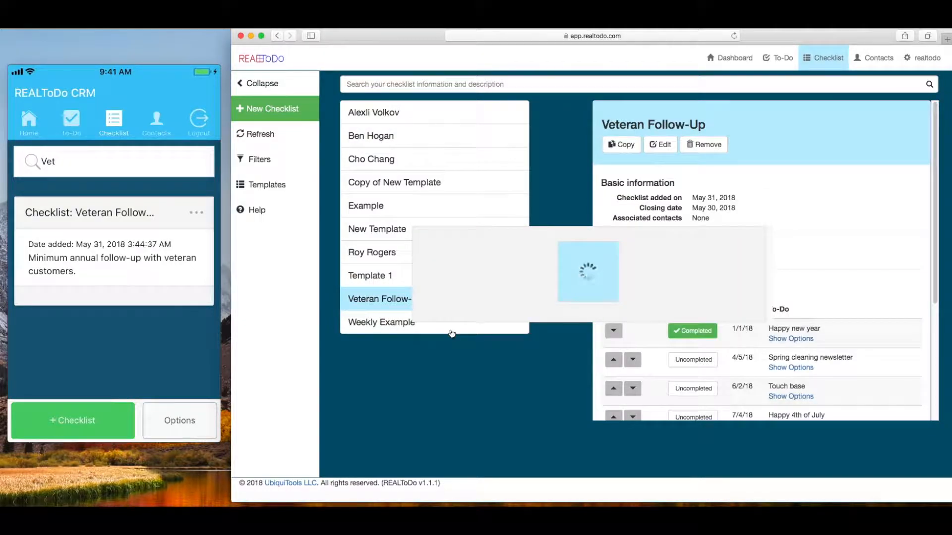
click(610, 286)
scroll(730, 297, down, 5)
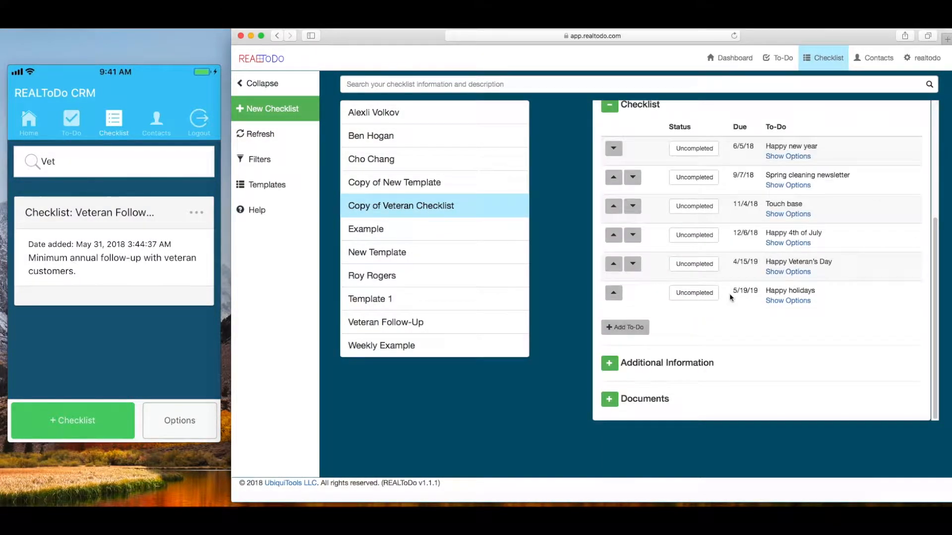
Open New Template, then return to the dashboard showing 7 tasks today.
click(431, 253)
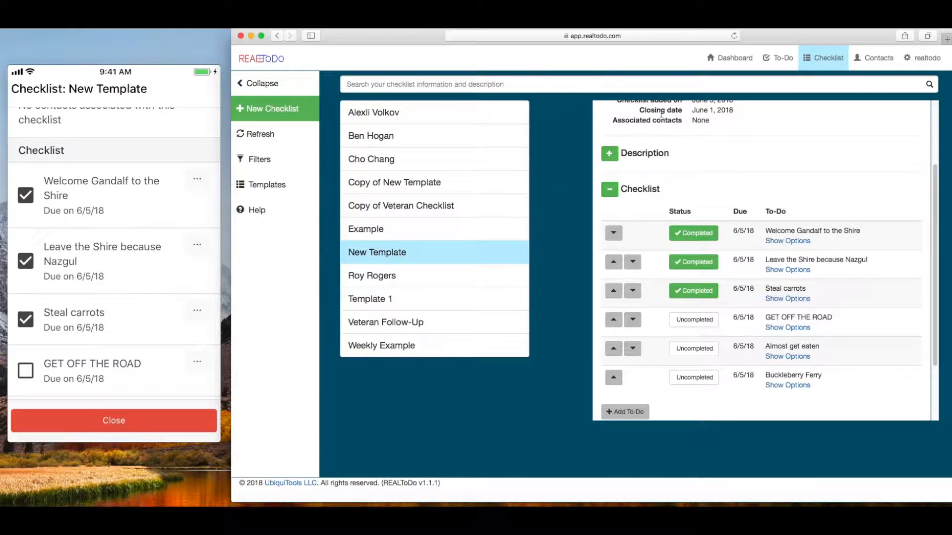
click(712, 63)
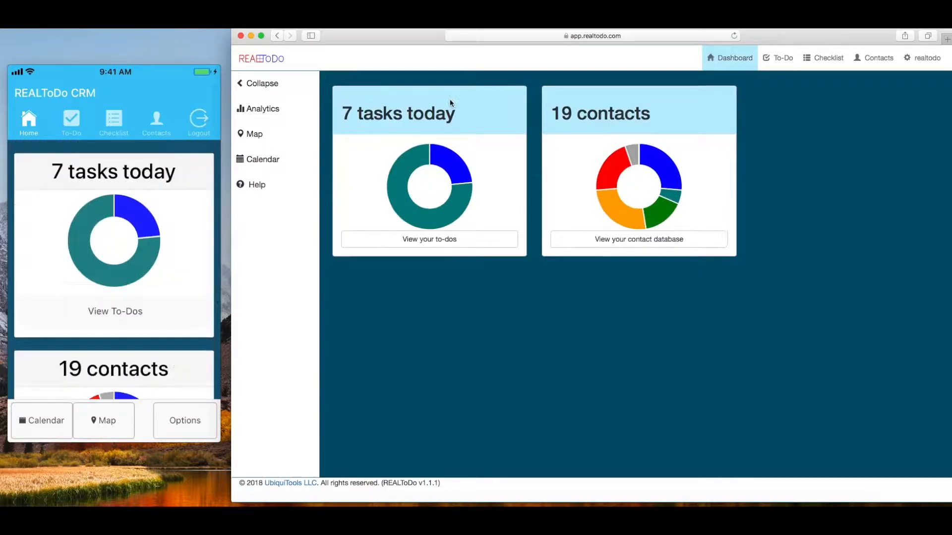
Filter the to-do list to 06/08/2018 and view the Son's birthday to-do.
click(786, 64)
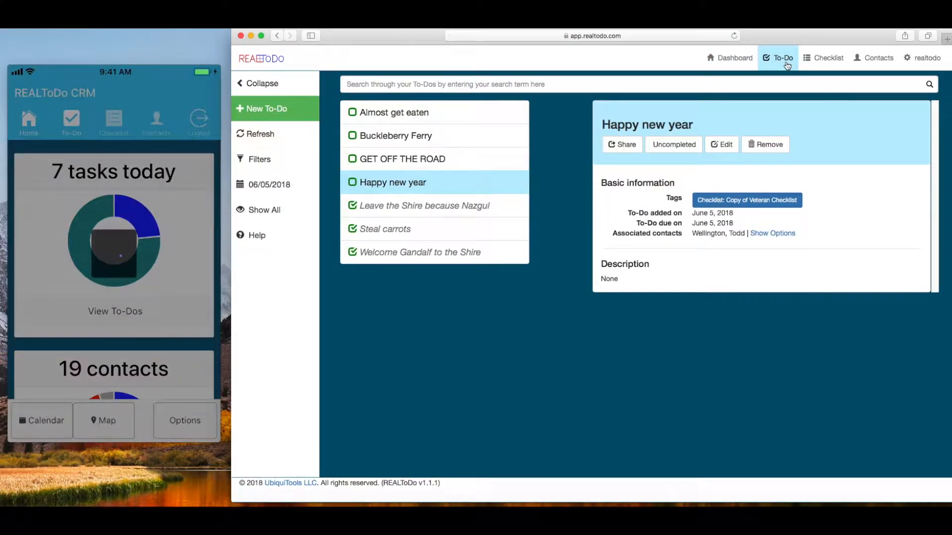
click(491, 205)
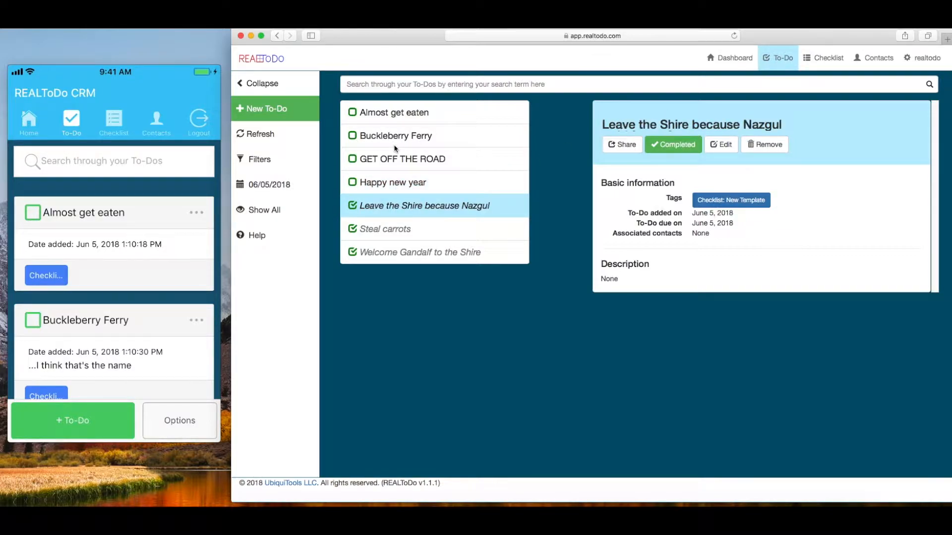
click(304, 186)
click(447, 269)
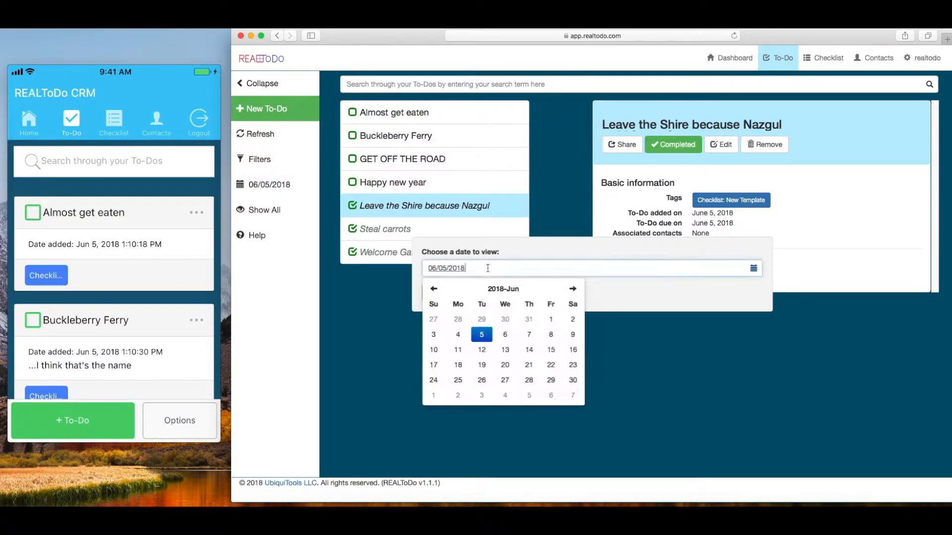
click(551, 335)
click(665, 295)
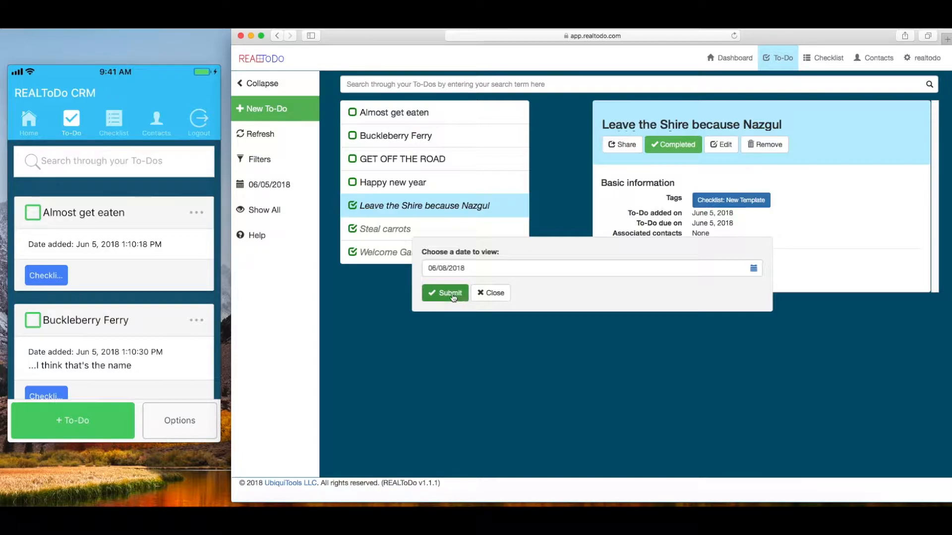
click(466, 293)
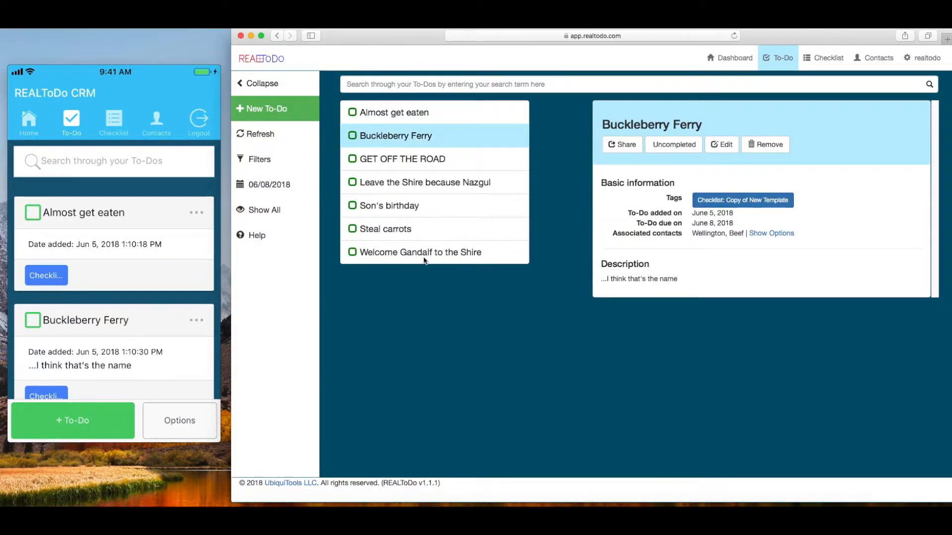
click(410, 206)
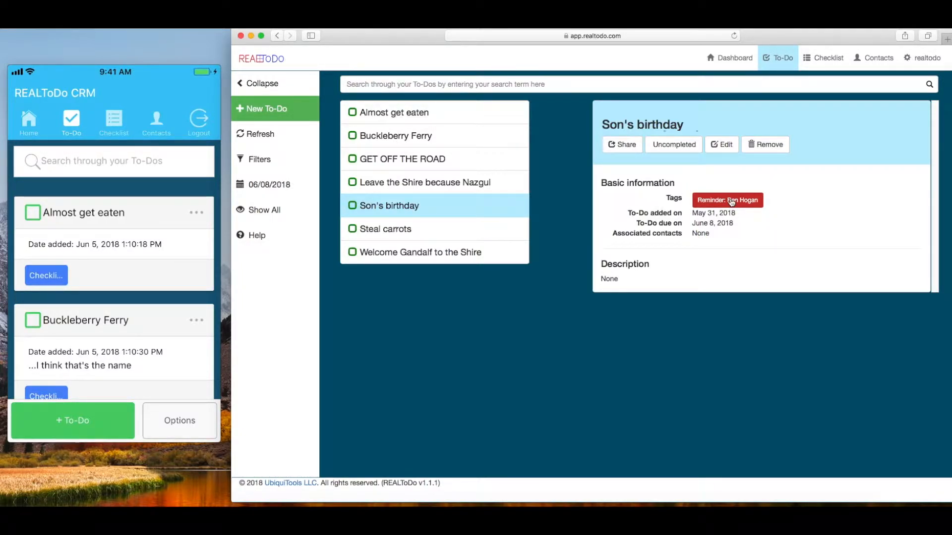
click(879, 68)
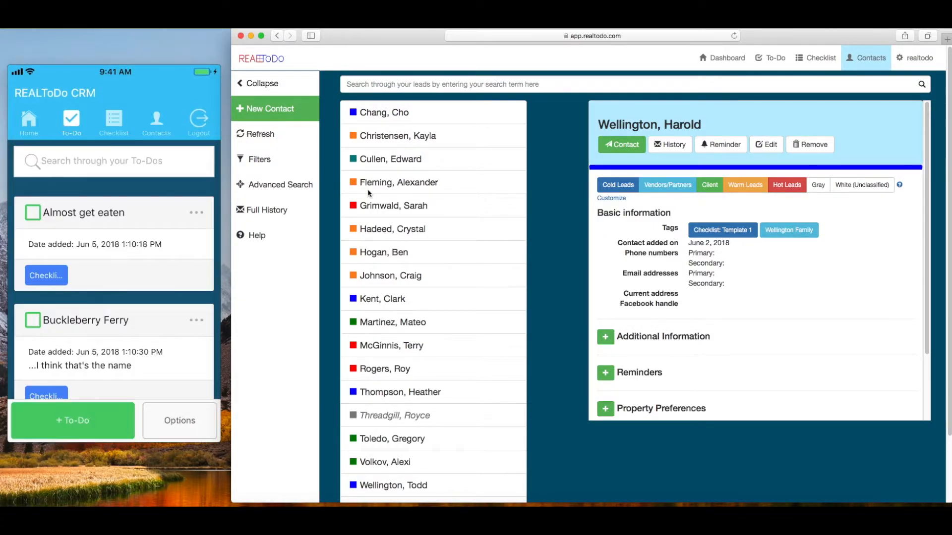
Review the 'Yet another reminder' to-do, then return to the dashboard showing 8 tasks.
click(770, 59)
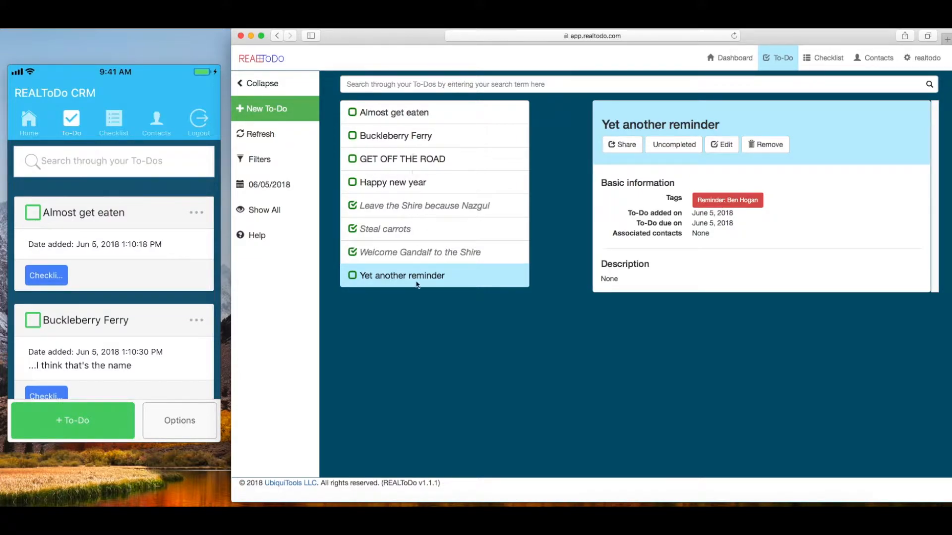
drag(359, 278, 457, 276)
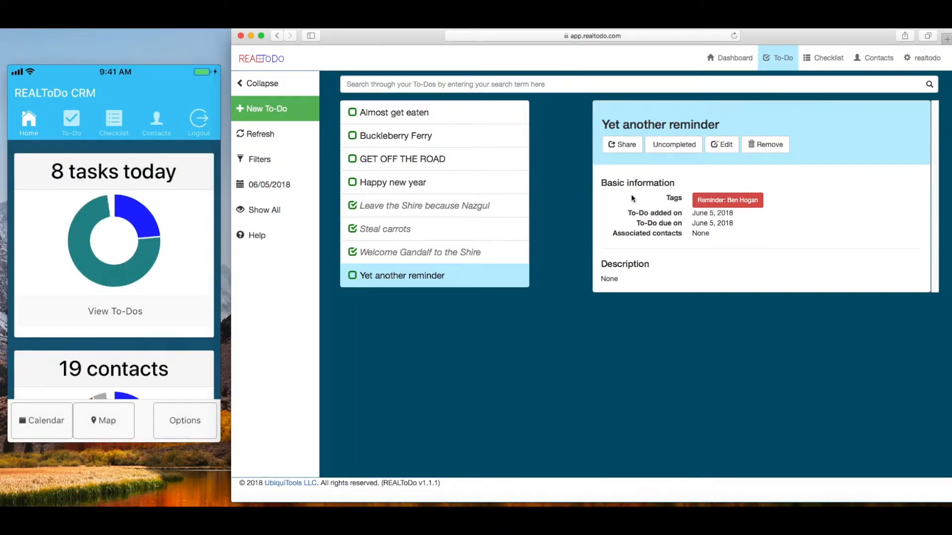
click(713, 68)
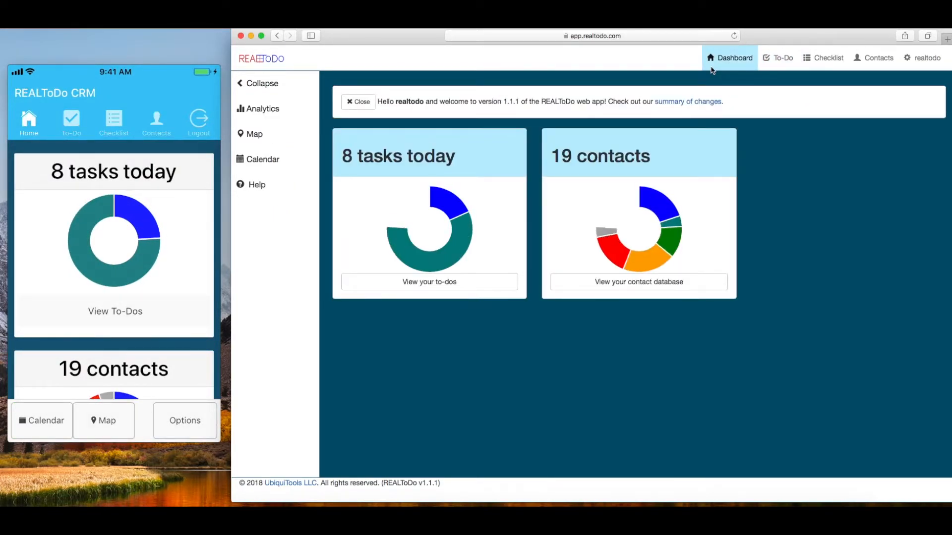